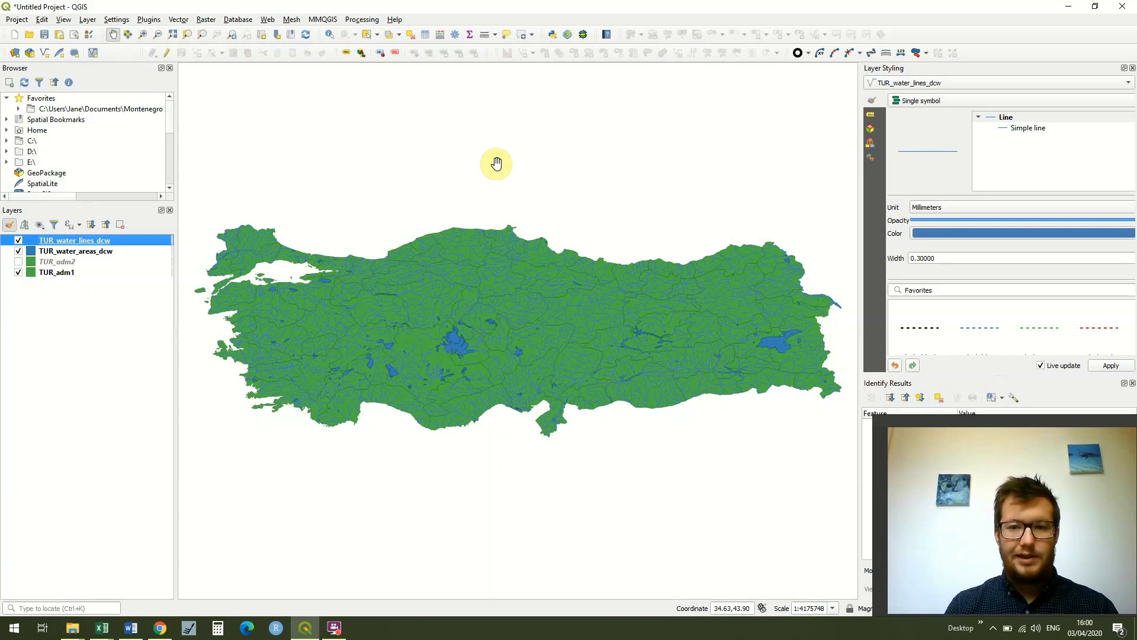
Zoom far out, then zoom back in on Turkey until it fills the view
click(157, 34)
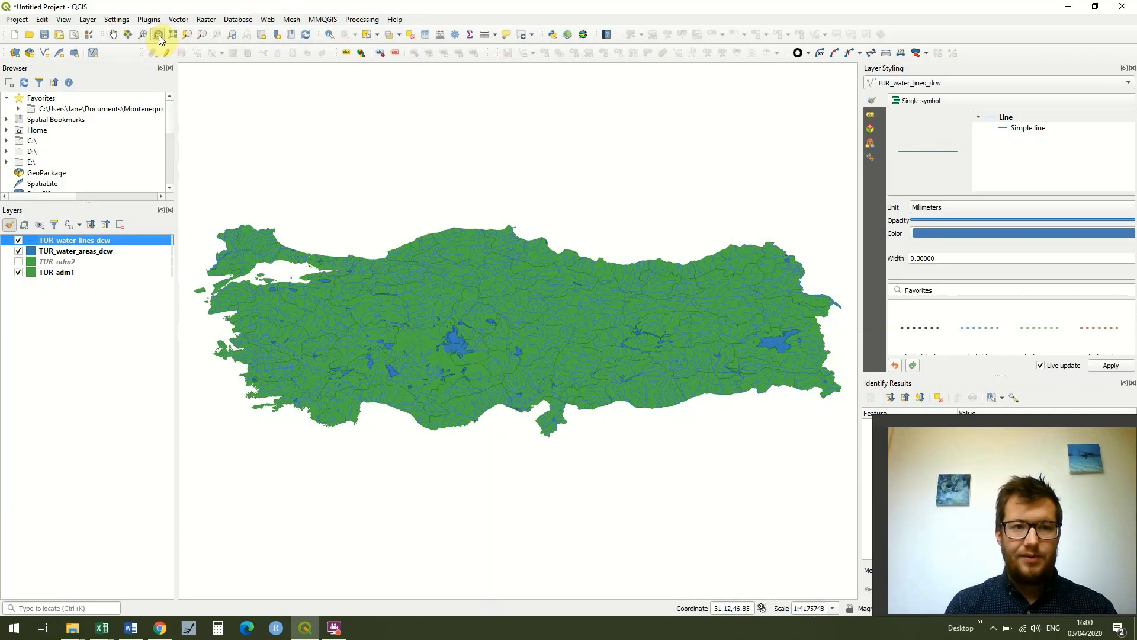
drag(527, 300, 502, 241)
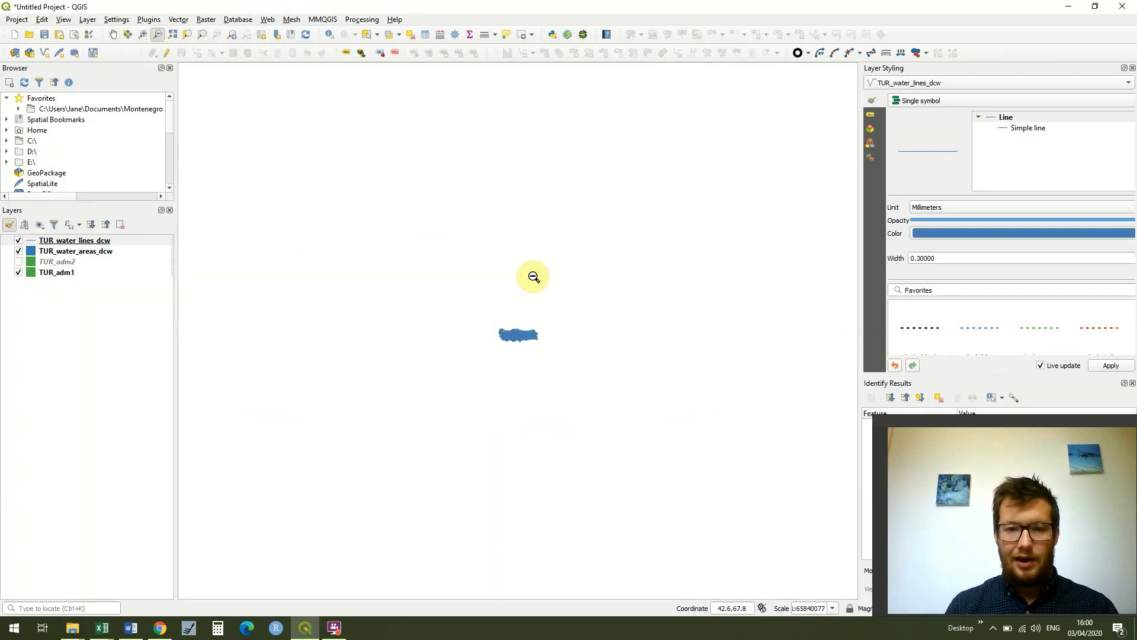
click(142, 34)
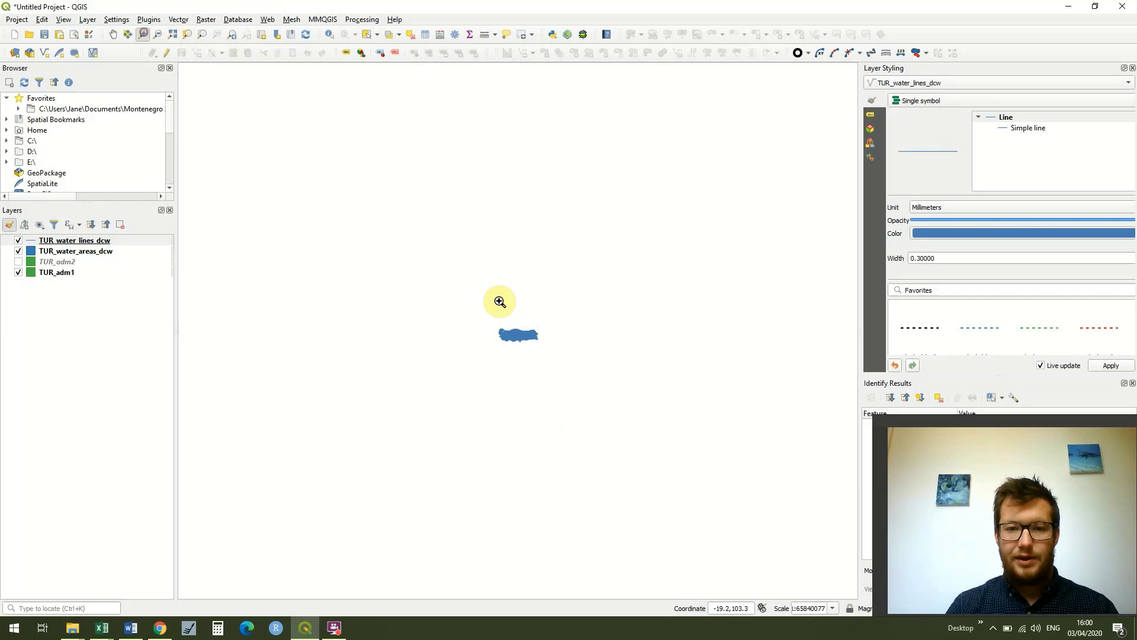
drag(473, 310, 563, 370)
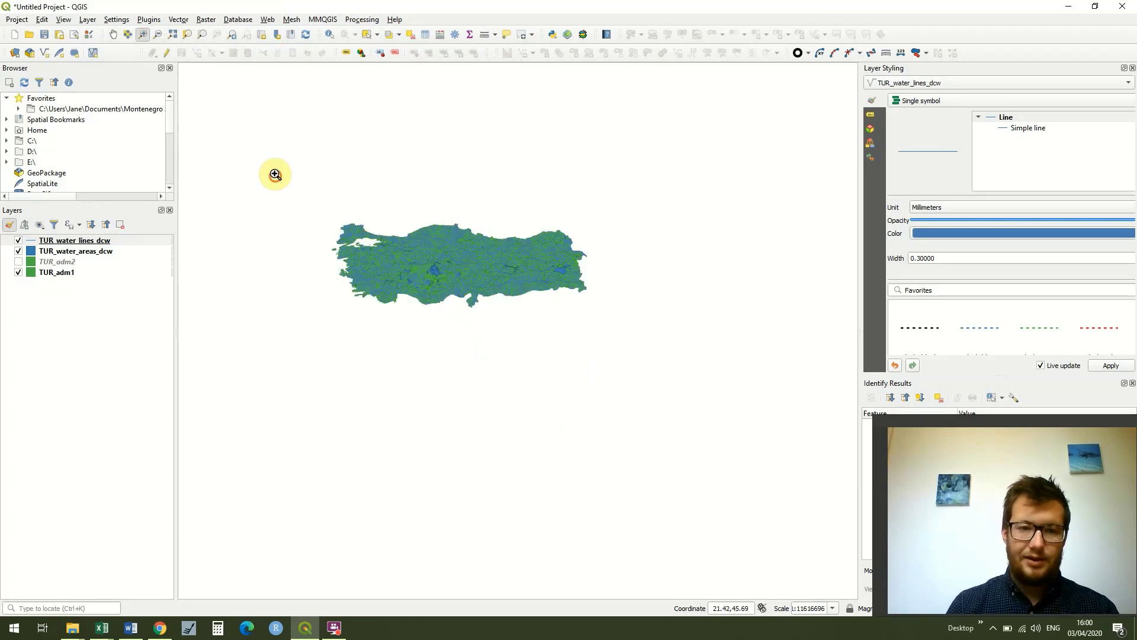
drag(274, 176, 604, 354)
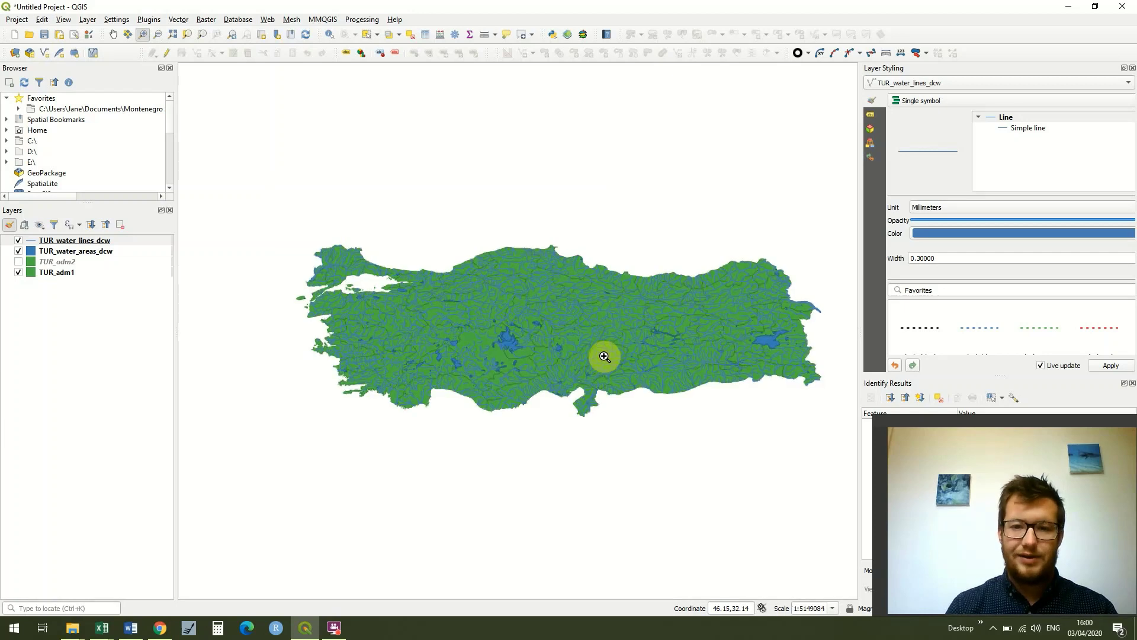
Pan the map so Turkey sits in the upper part of the view
click(112, 34)
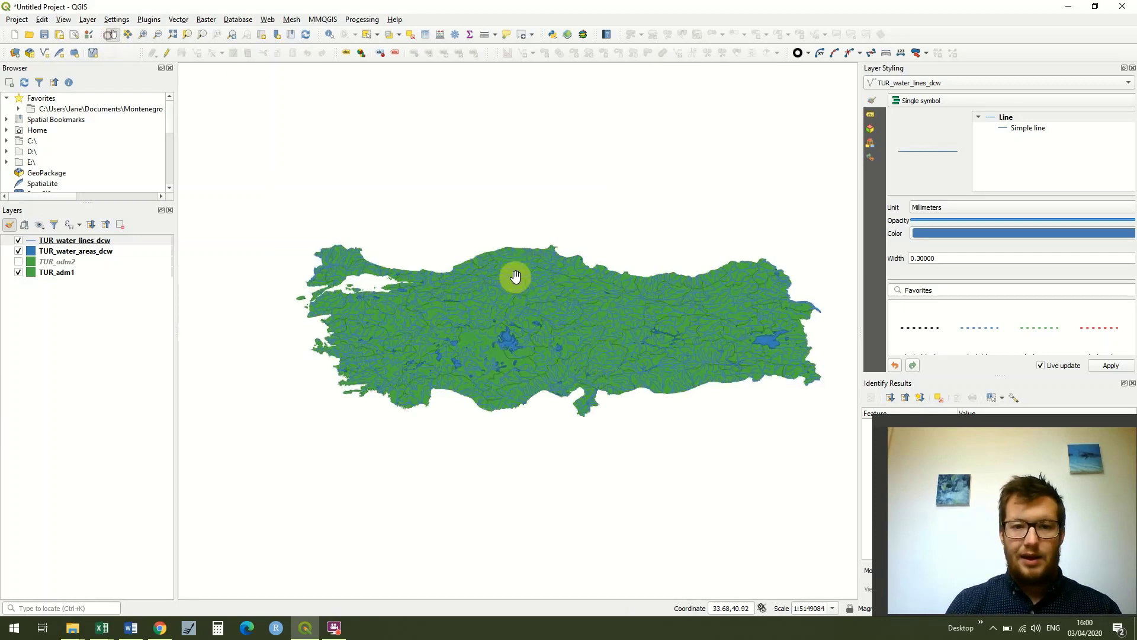
drag(588, 214, 505, 170)
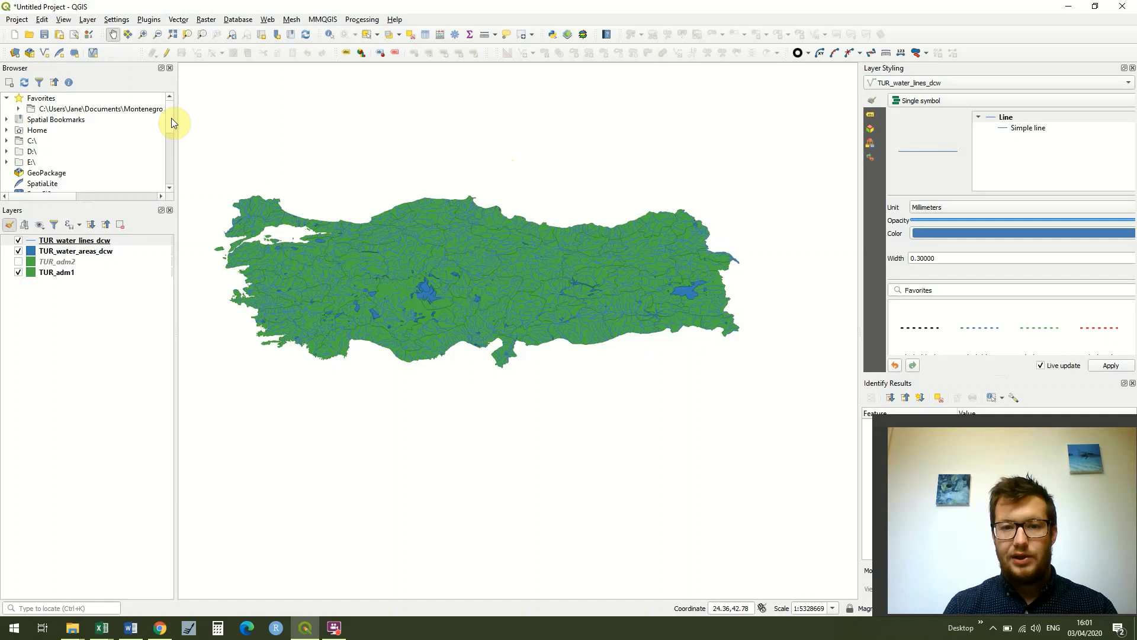
mouse_move(172, 118)
mouse_down()
mouse_move(168, 158)
mouse_move(170, 97)
mouse_move(170, 141)
mouse_move(165, 107)
mouse_up()
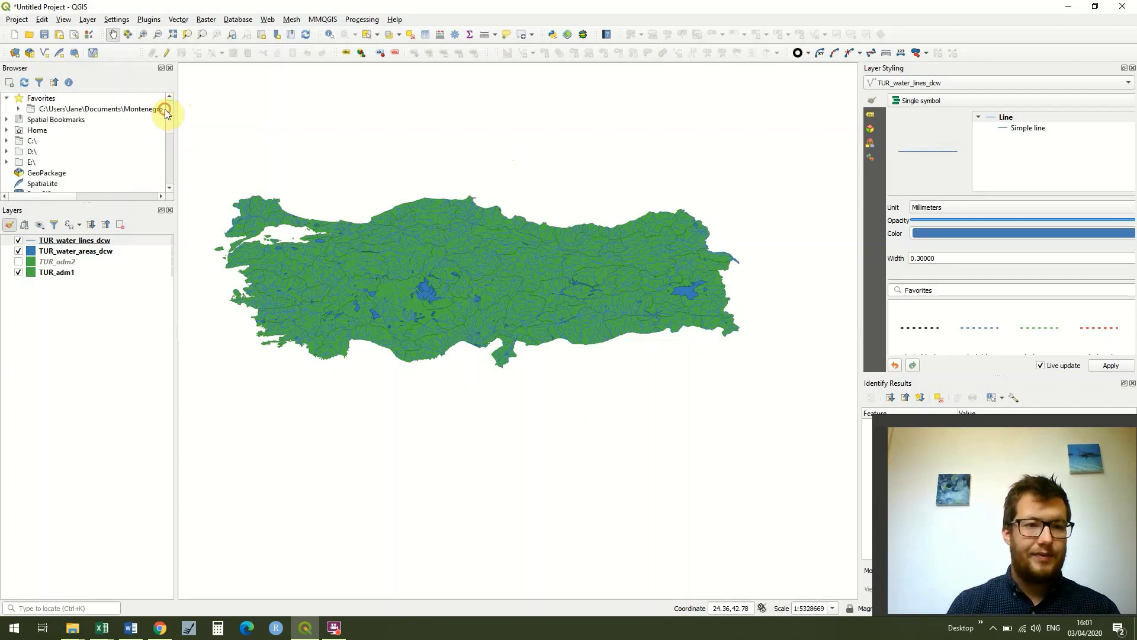
Dismiss the Panels menu, scroll the Browser down, and expand XYZ Tiles to reveal OpenStreetMap
right_click(133, 70)
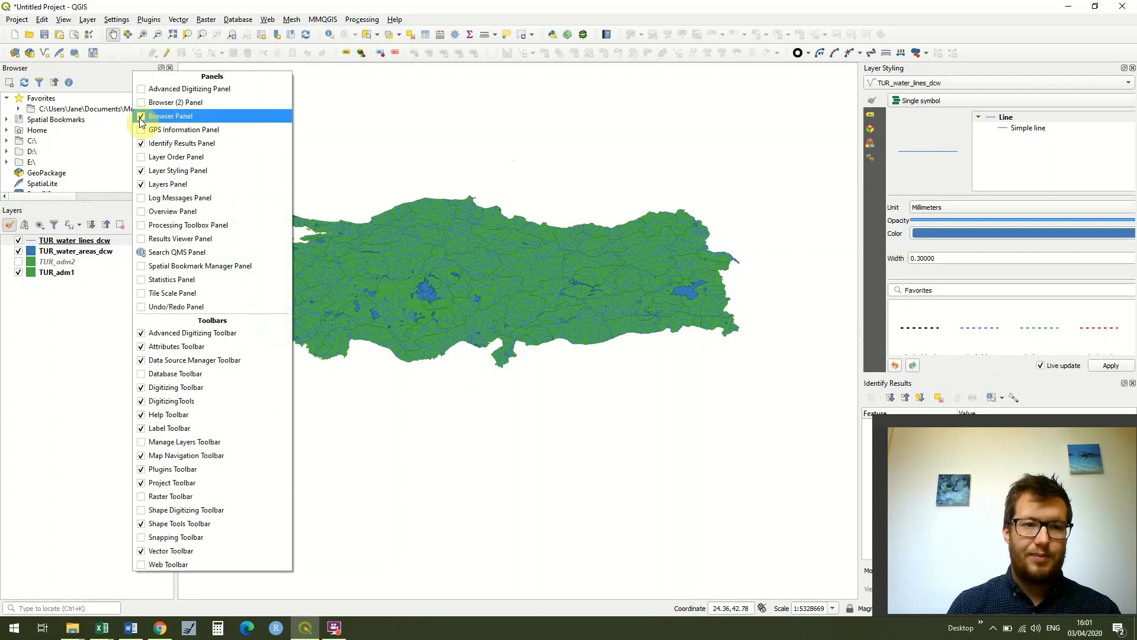
click(109, 76)
scroll(170, 127, down, 3)
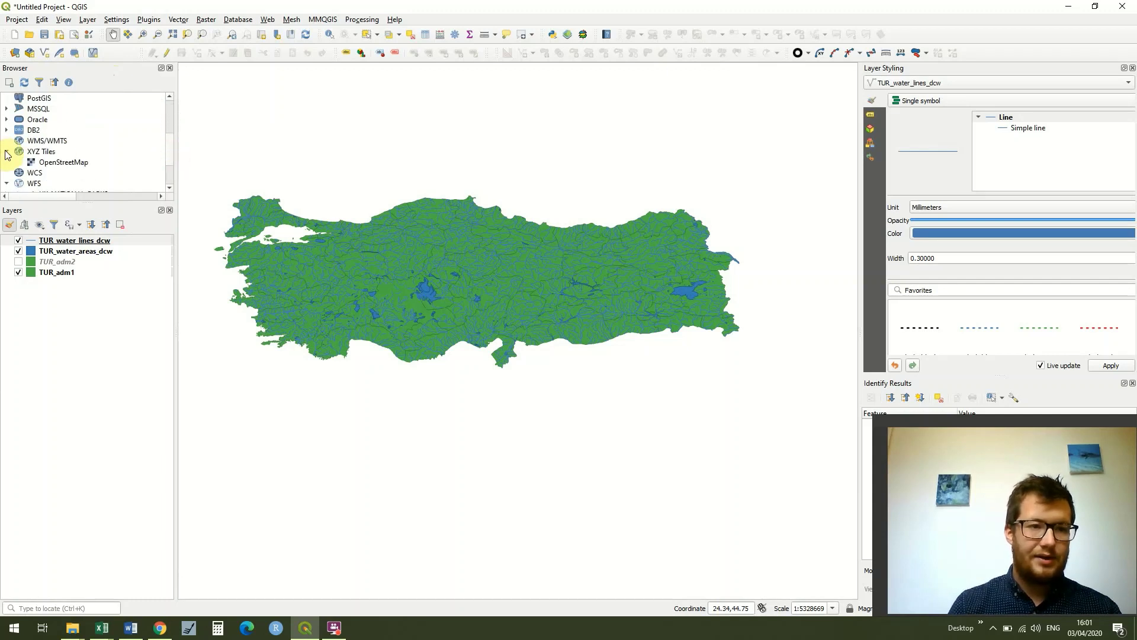
click(7, 151)
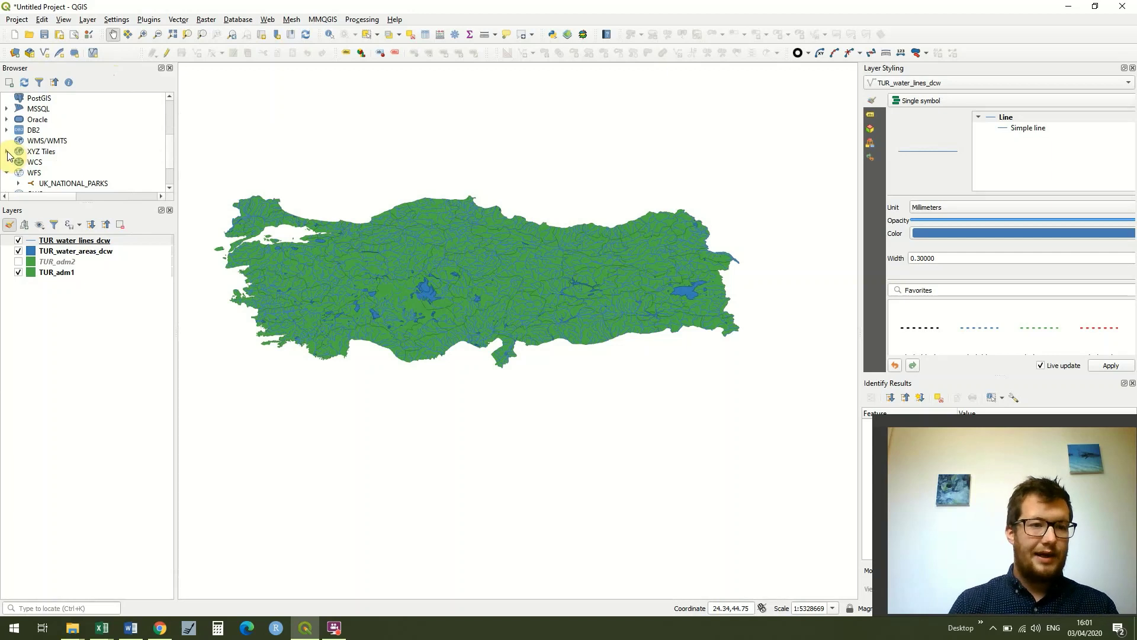
click(7, 152)
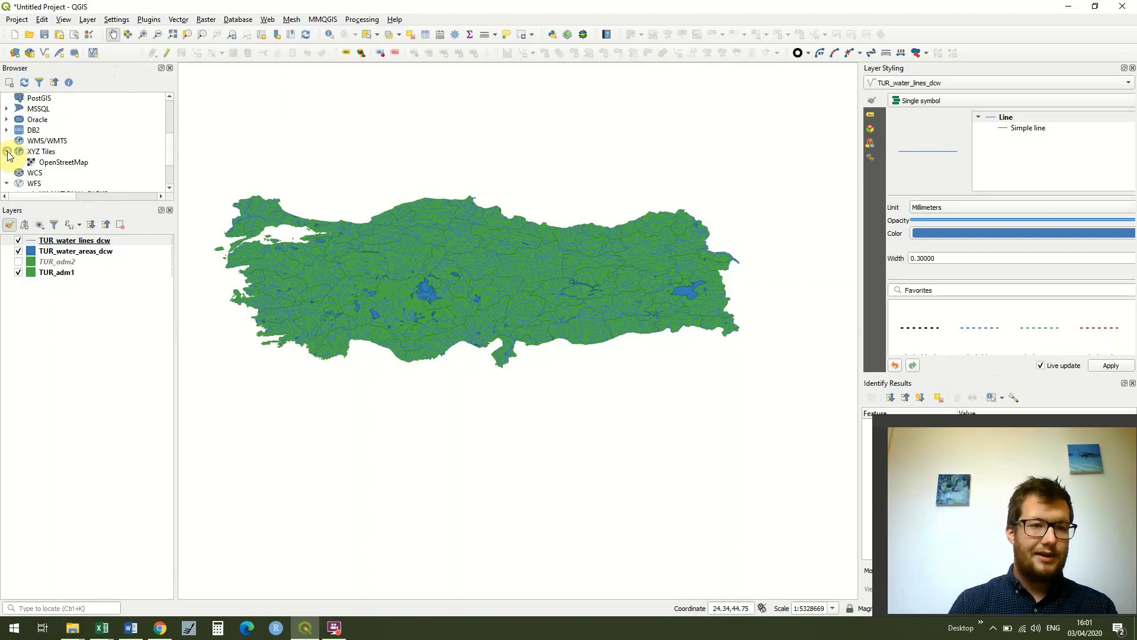
Add OpenStreetMap from XYZ Tiles and move it below the Turkey layers
double_click(61, 162)
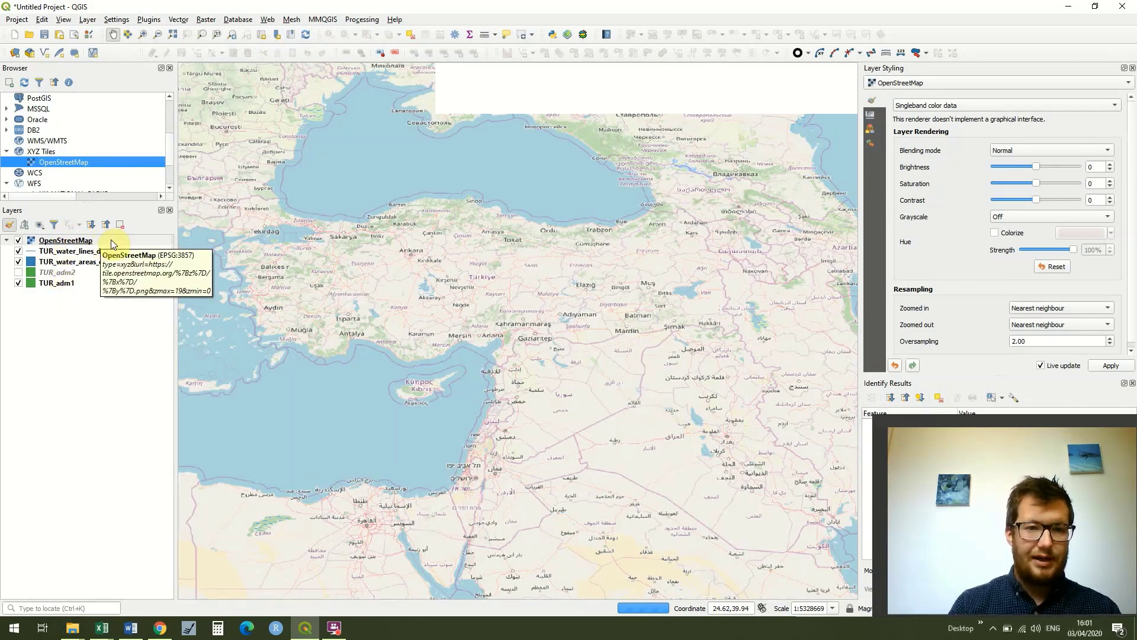
mouse_move(112, 239)
mouse_down()
mouse_move(112, 348)
mouse_move(108, 298)
mouse_up()
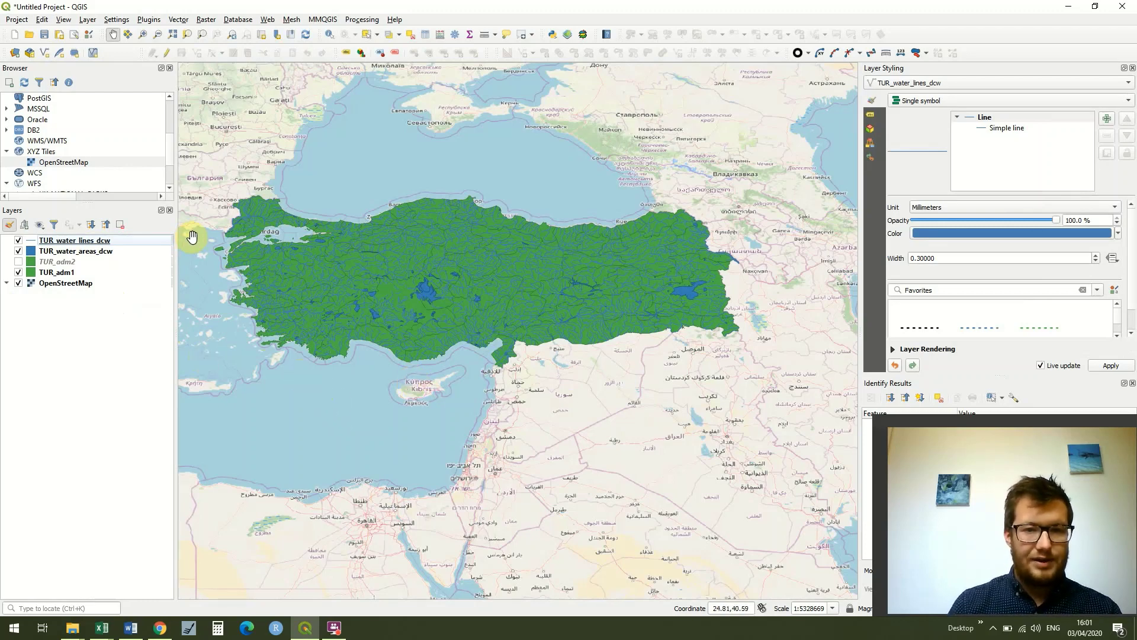
Recentre Turkey, zoom into the Aegean coast, then zoom out to show Europe around it
drag(320, 194, 356, 225)
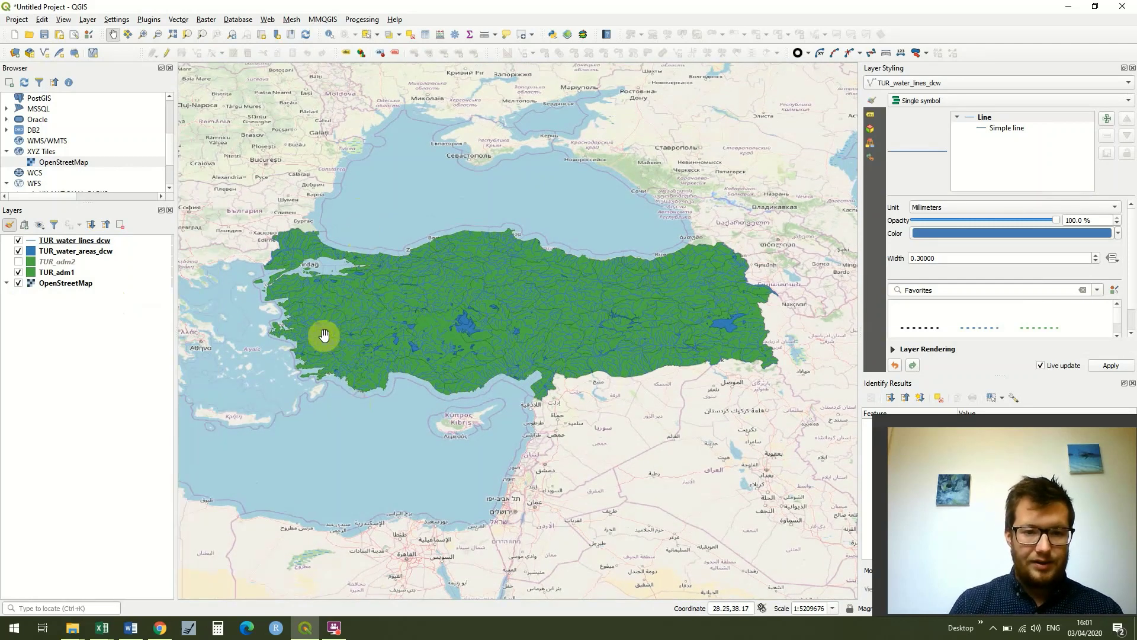
click(142, 34)
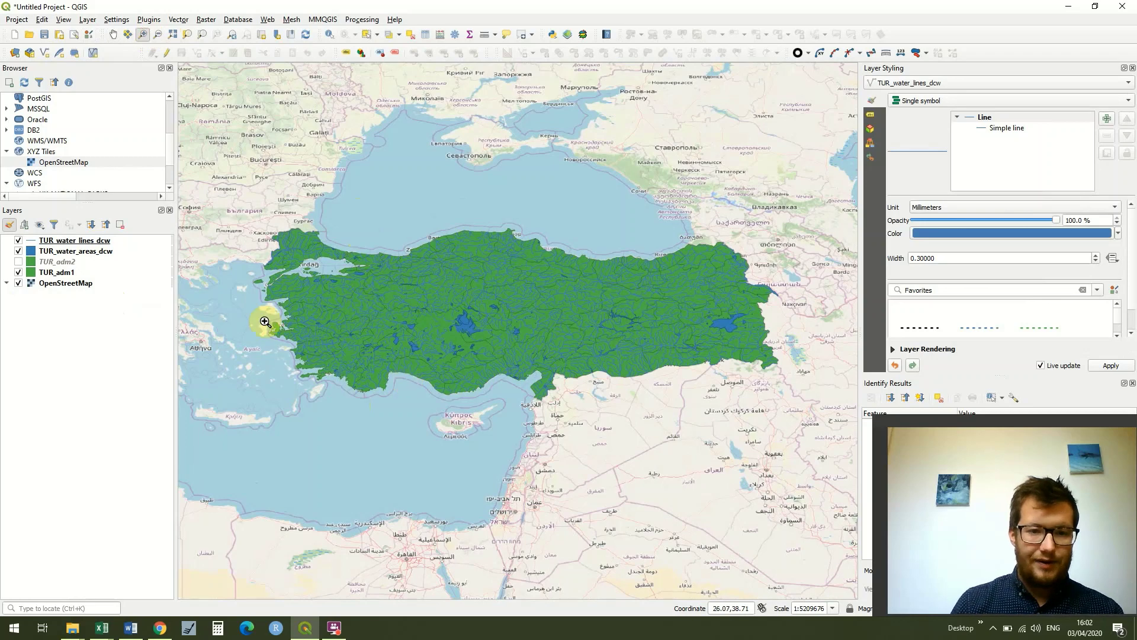
drag(265, 322, 410, 461)
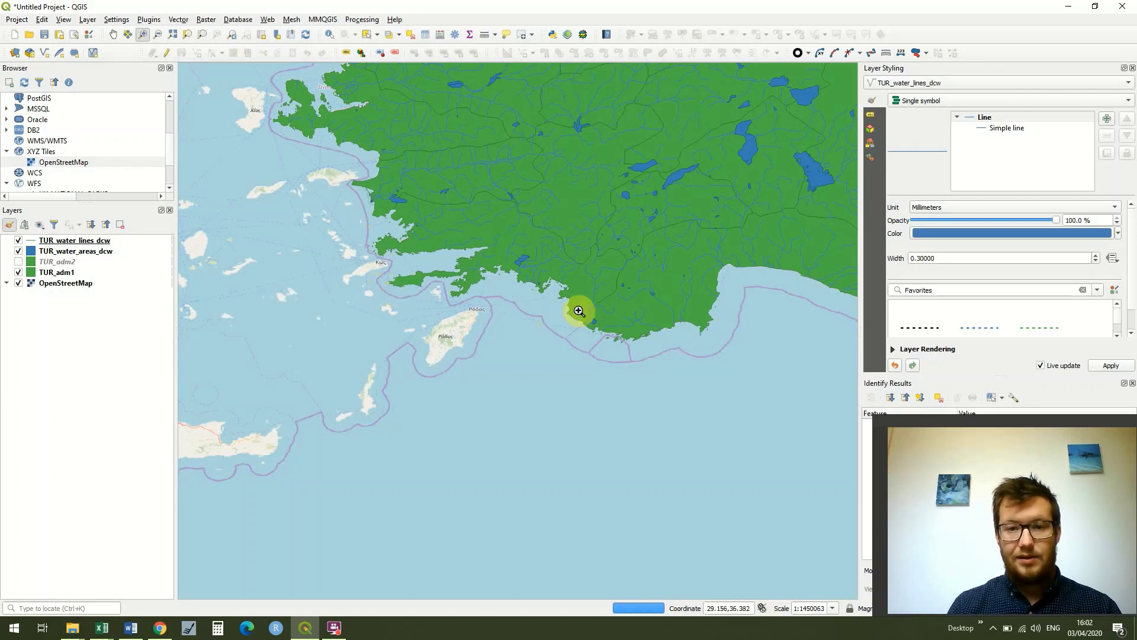
click(158, 35)
drag(390, 216, 453, 288)
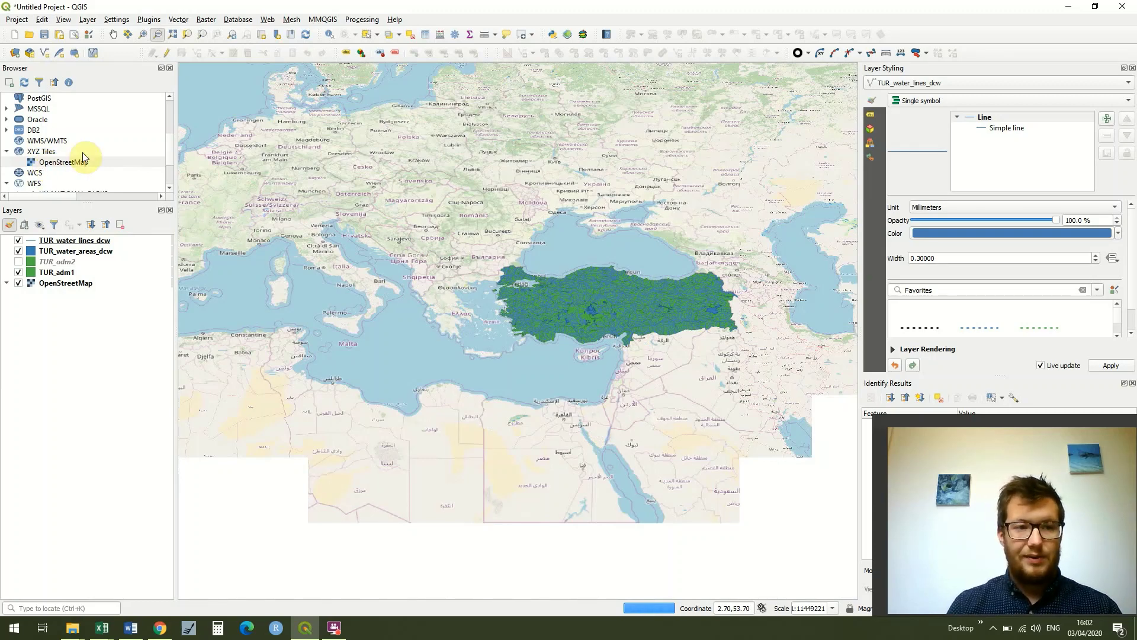
click(49, 153)
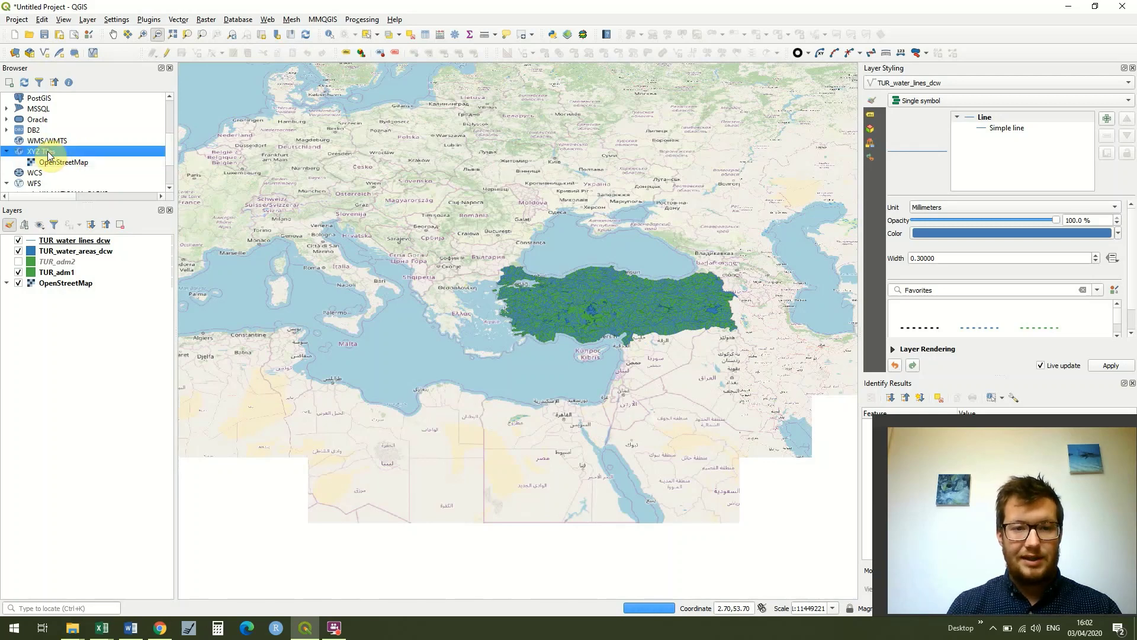
right_click(67, 156)
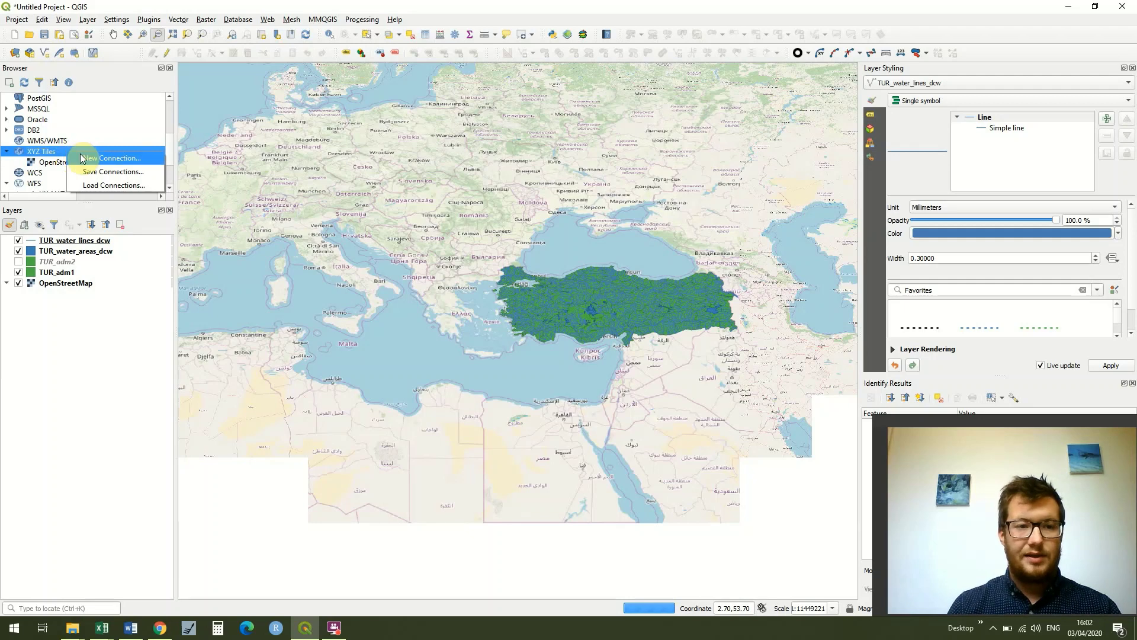
click(80, 158)
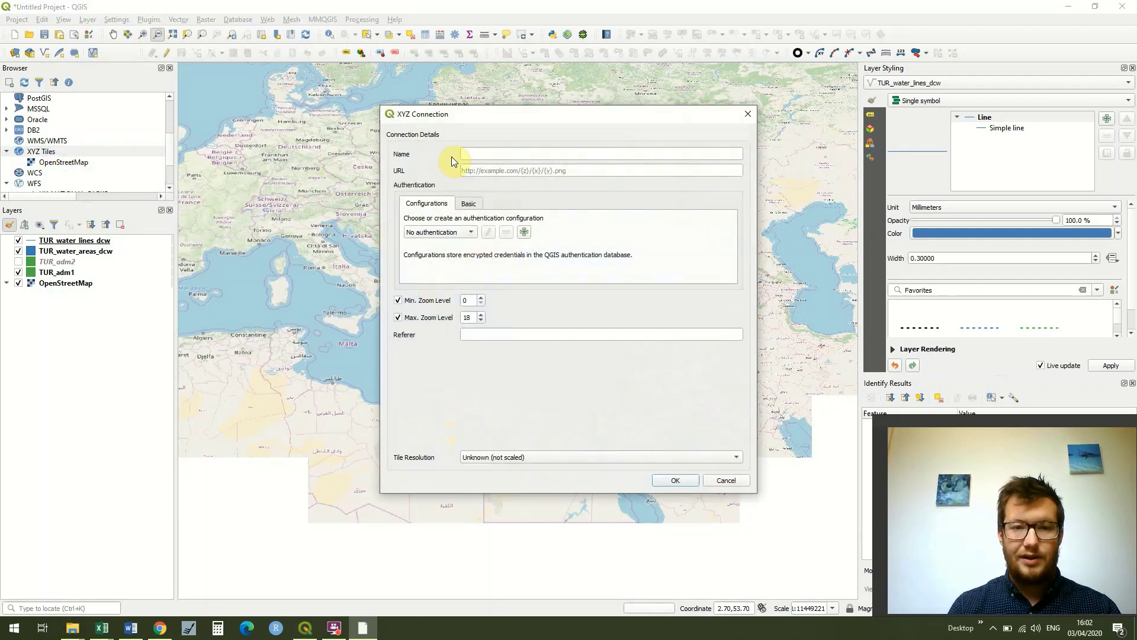
click(465, 154)
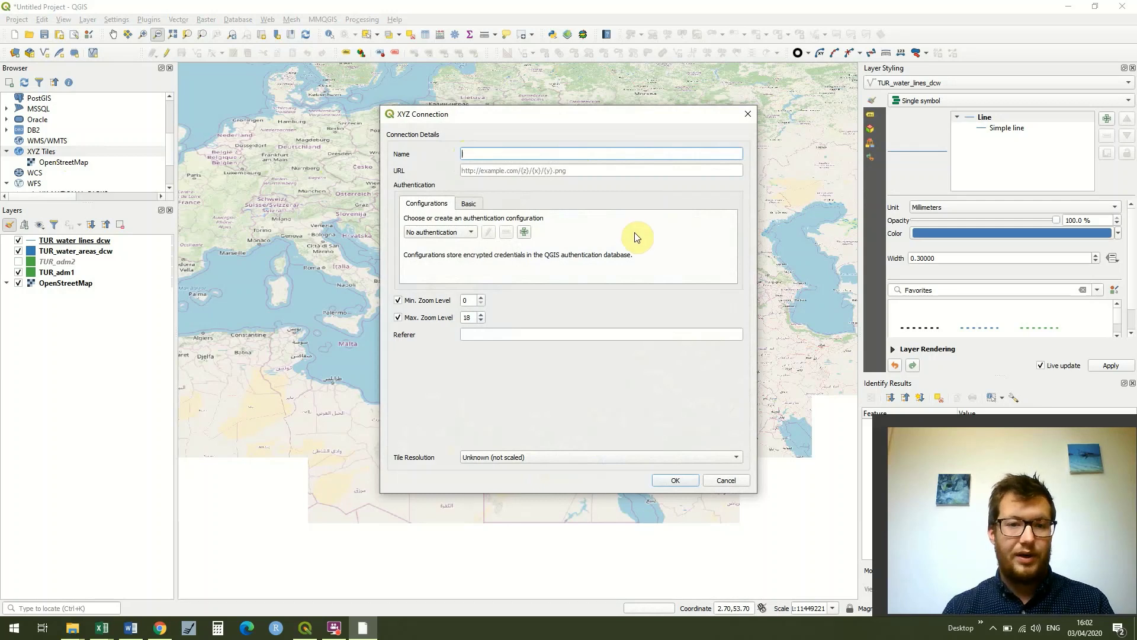
text(G)
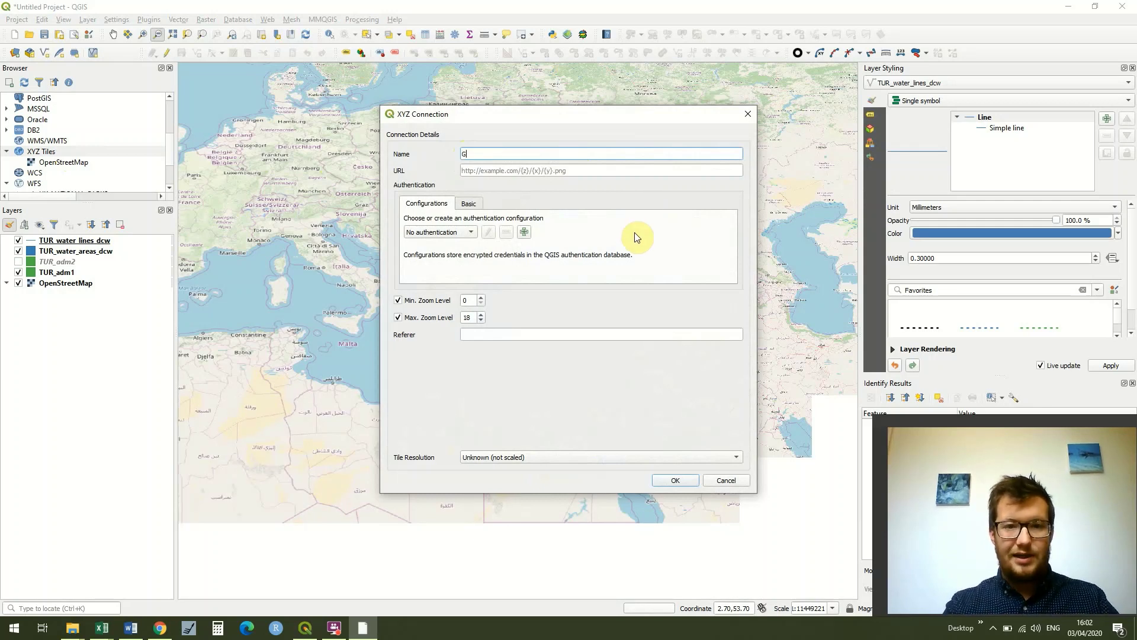
text(oogle Sa)
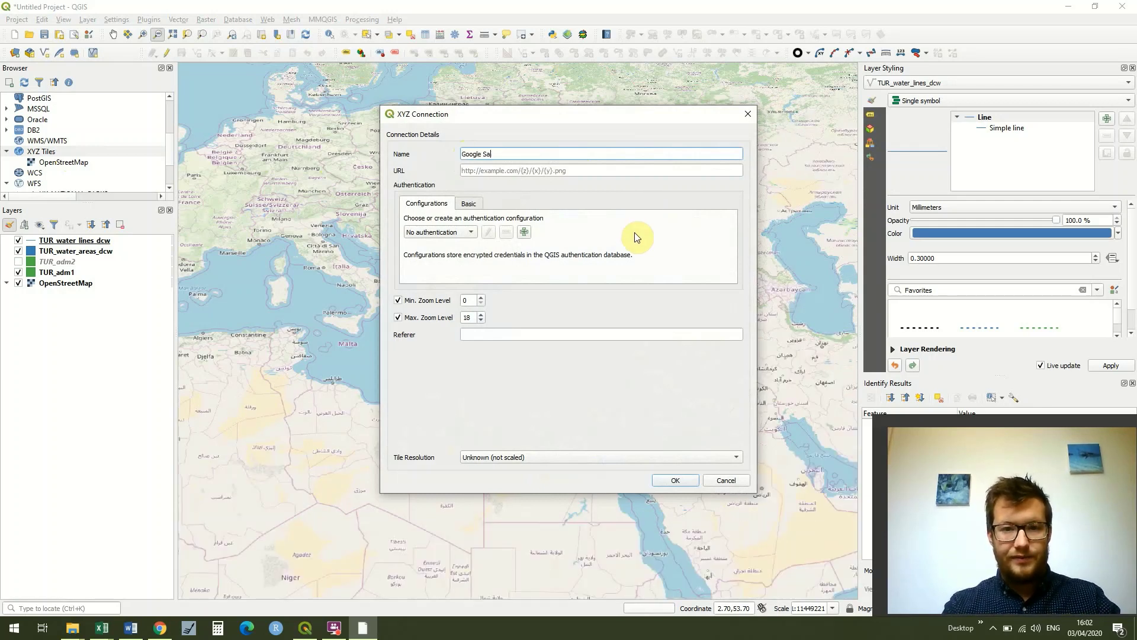
text(tellite)
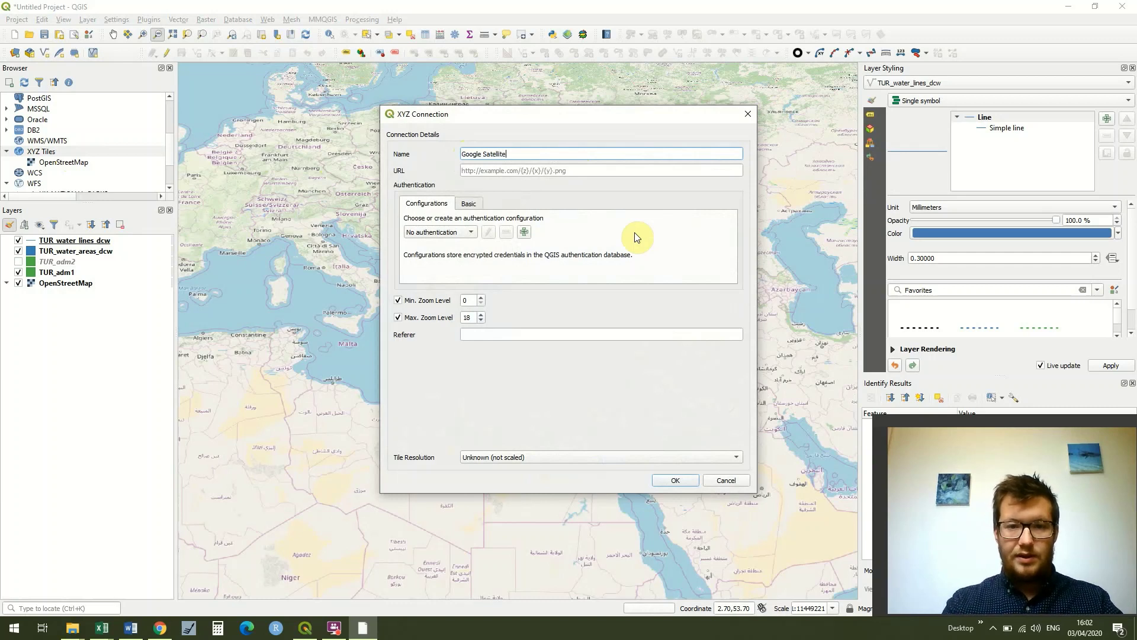
click(600, 174)
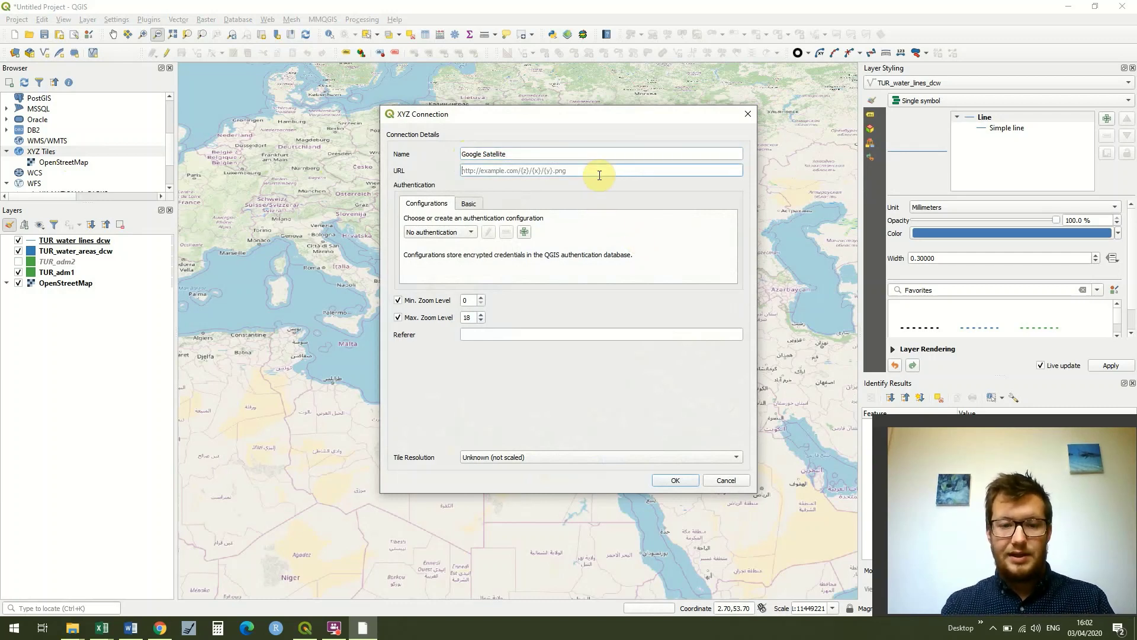
text(https://mt1.google.com/vt/lyrs=s&x={x}&y={y}&z={z})
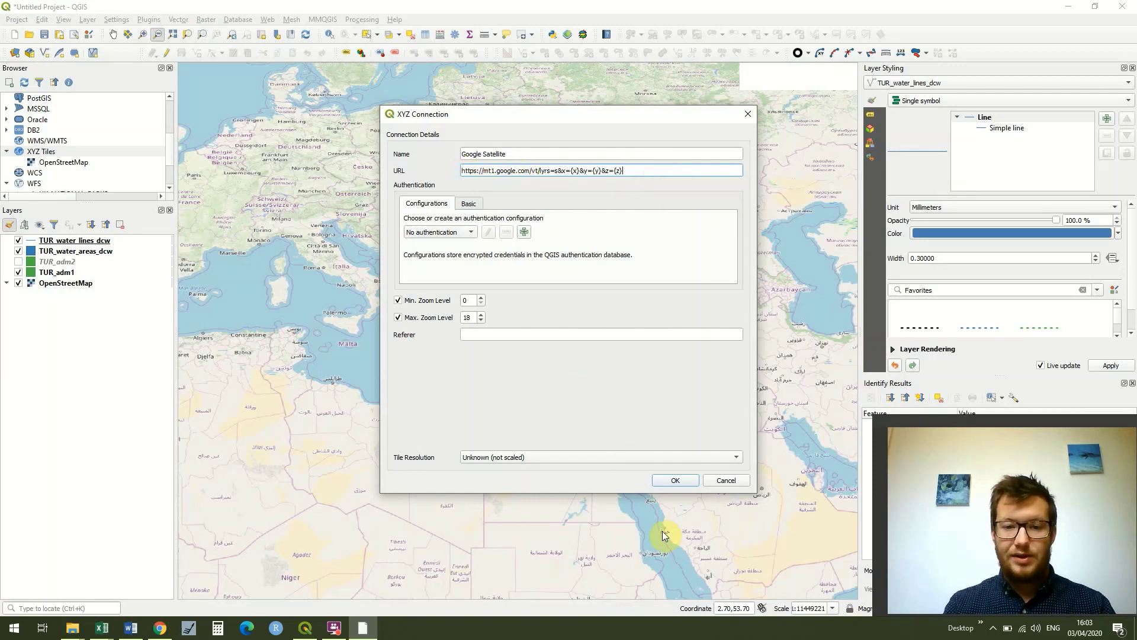
Save the Google Satellite connection and add it below TUR_adm1, above OpenStreetMap
click(675, 480)
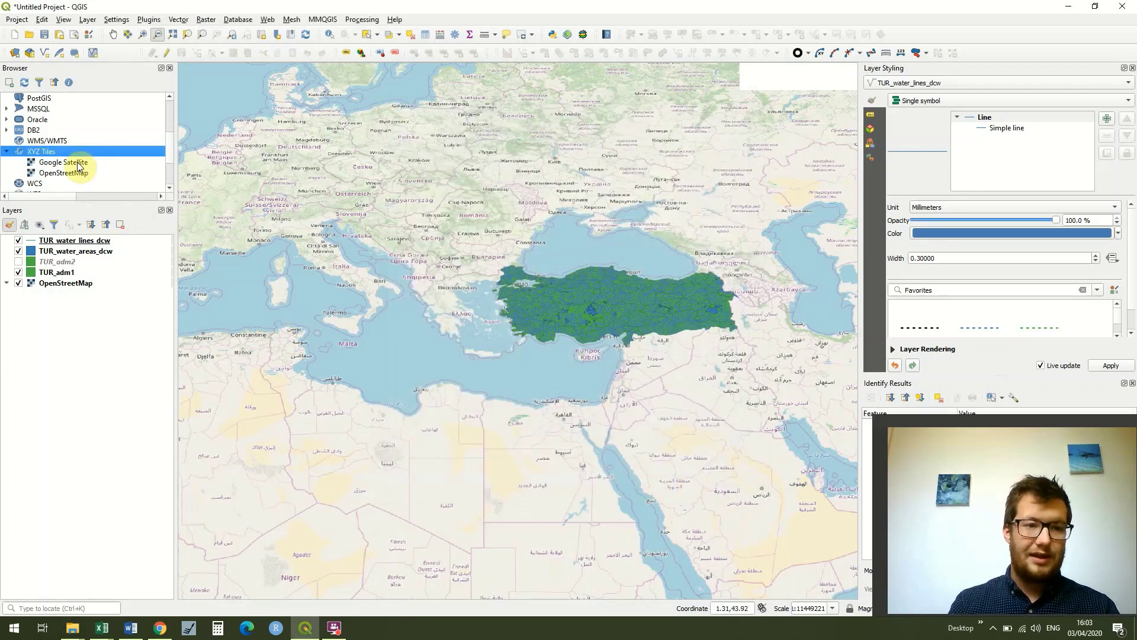
mouse_move(77, 164)
mouse_down()
mouse_move(90, 317)
mouse_move(73, 287)
mouse_up()
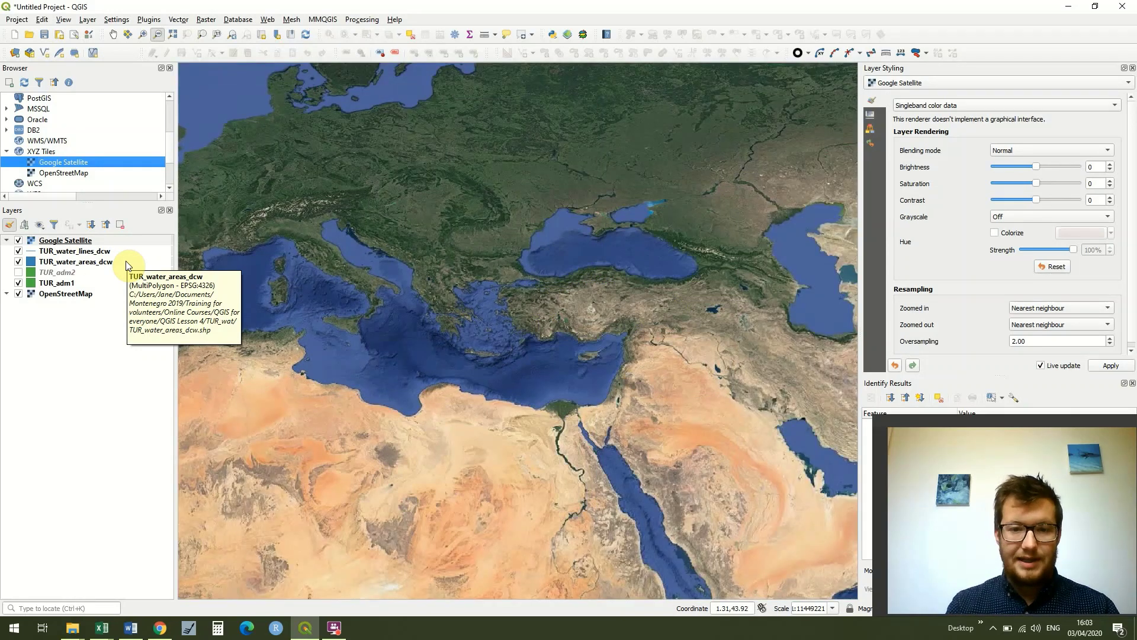
drag(66, 241, 67, 292)
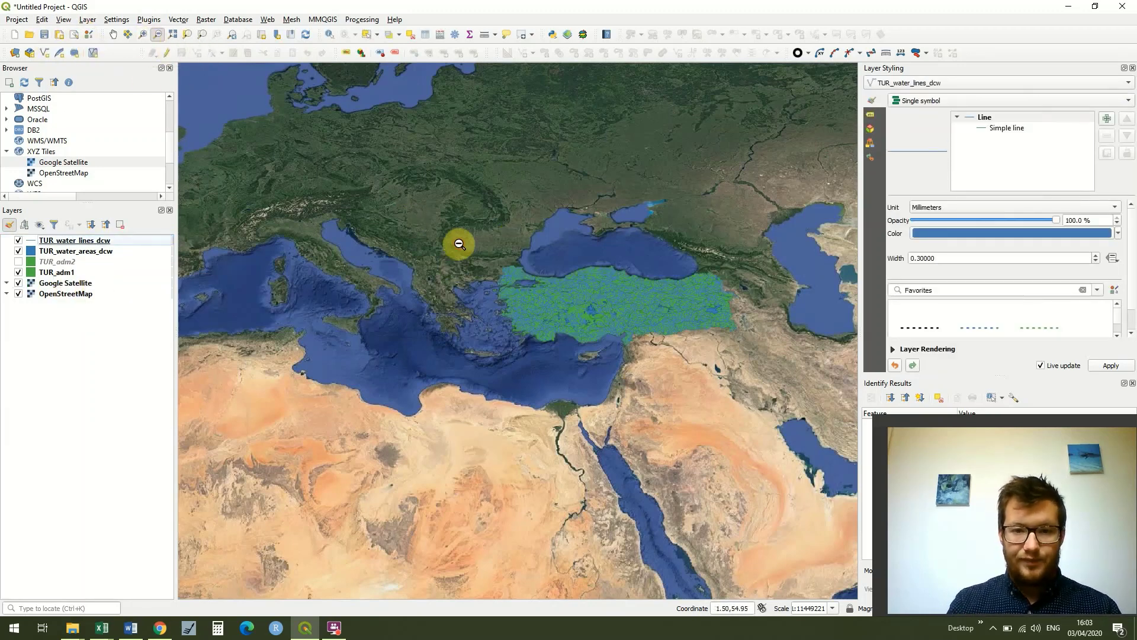
Zoom in on central Turkey to inspect rivers, lakes and districts over satellite imagery
drag(459, 243, 606, 358)
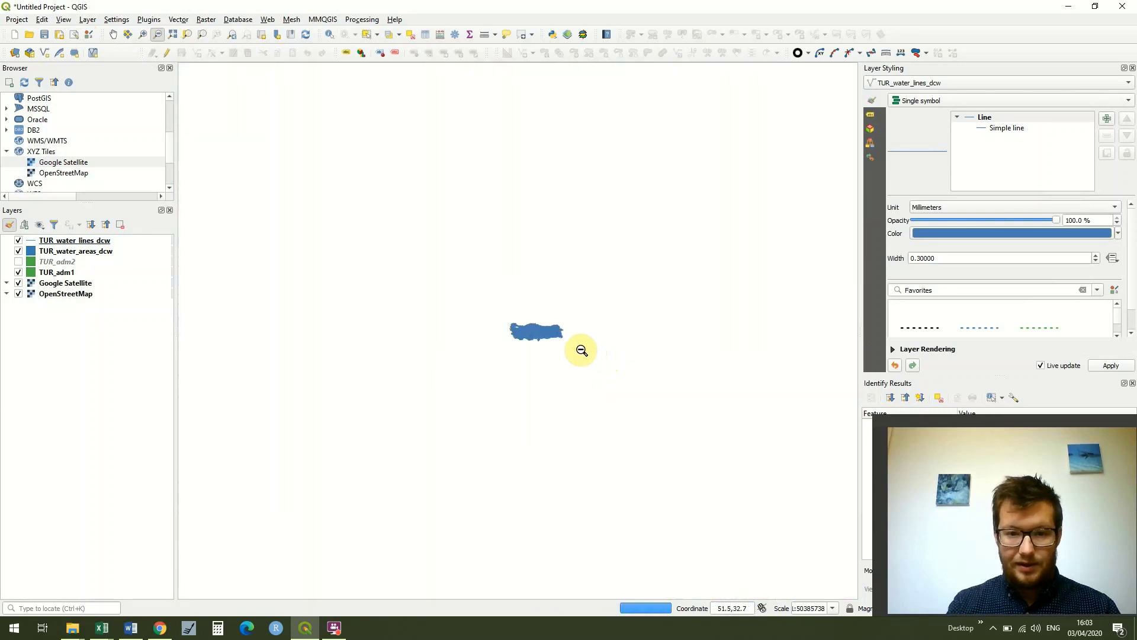
click(142, 34)
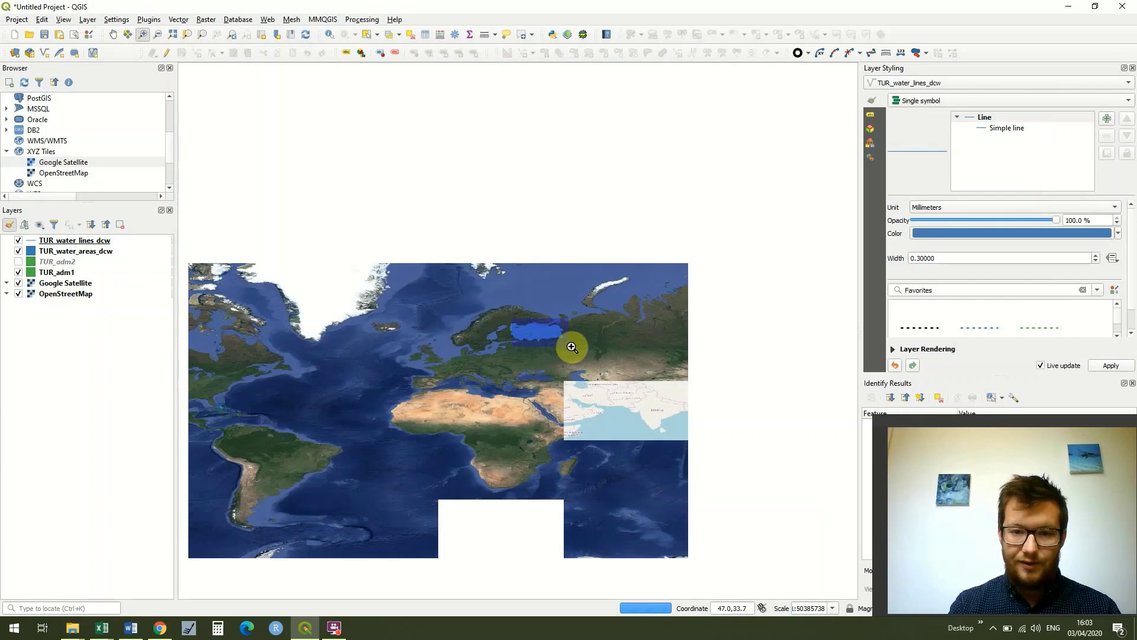
drag(571, 346, 577, 346)
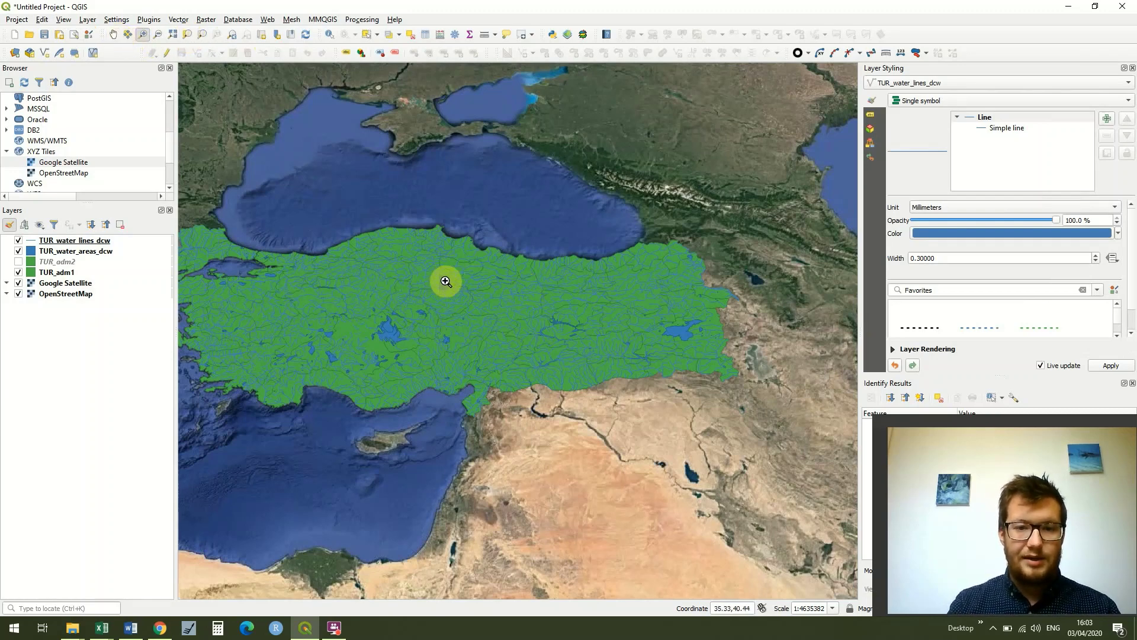
scroll(445, 281, up, 6)
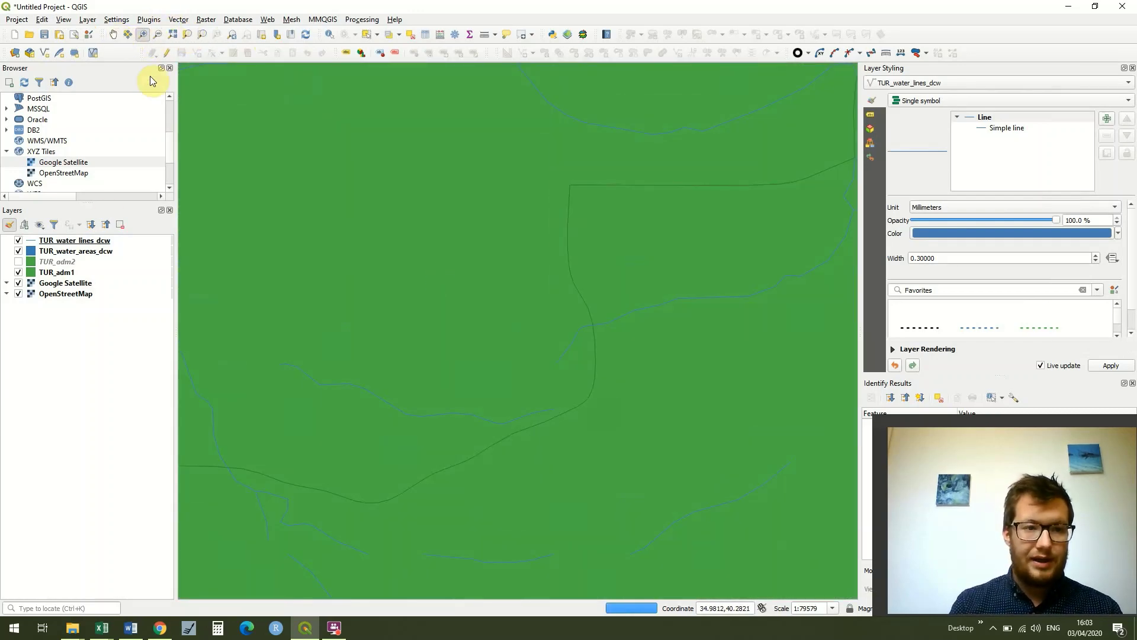
Zoom back out until the whole of Turkey fits in the view
click(157, 33)
drag(501, 270, 539, 322)
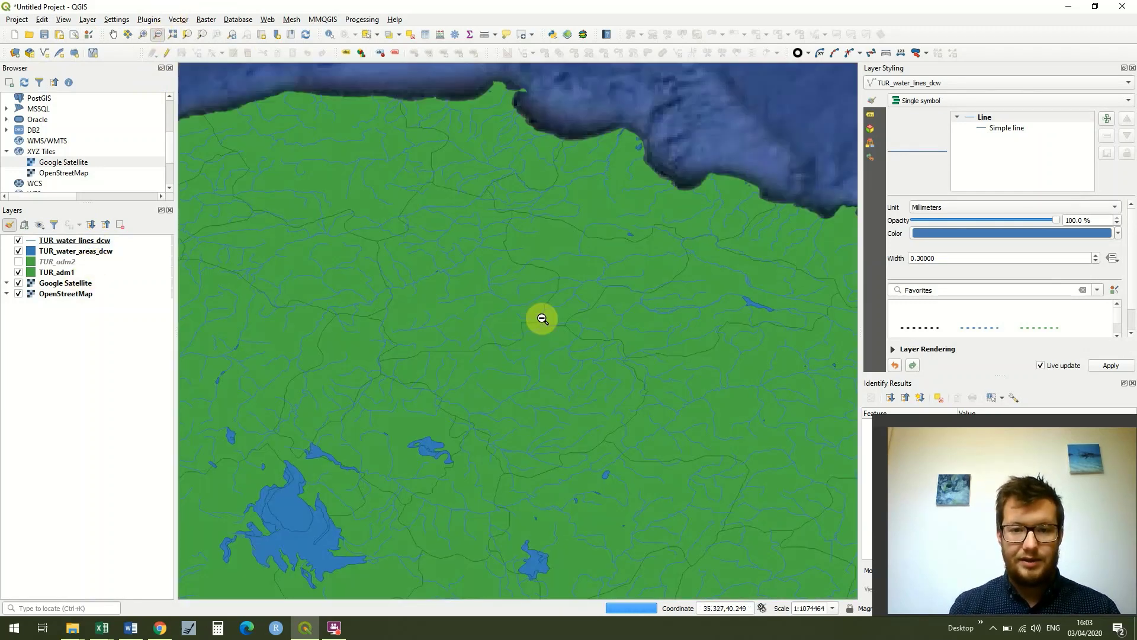
drag(439, 354, 553, 472)
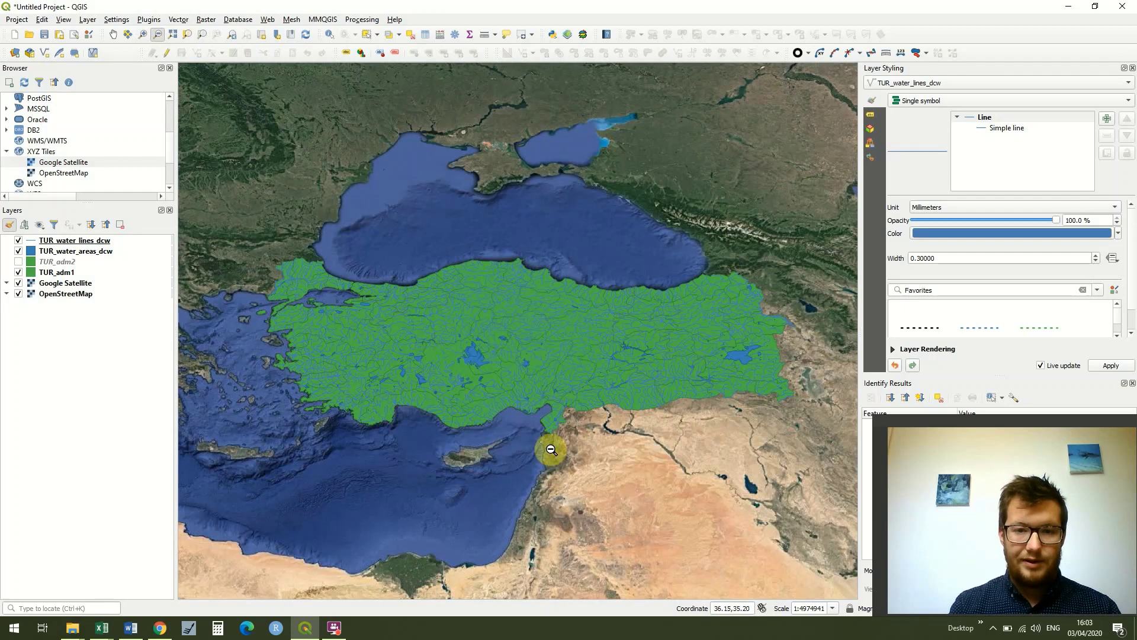